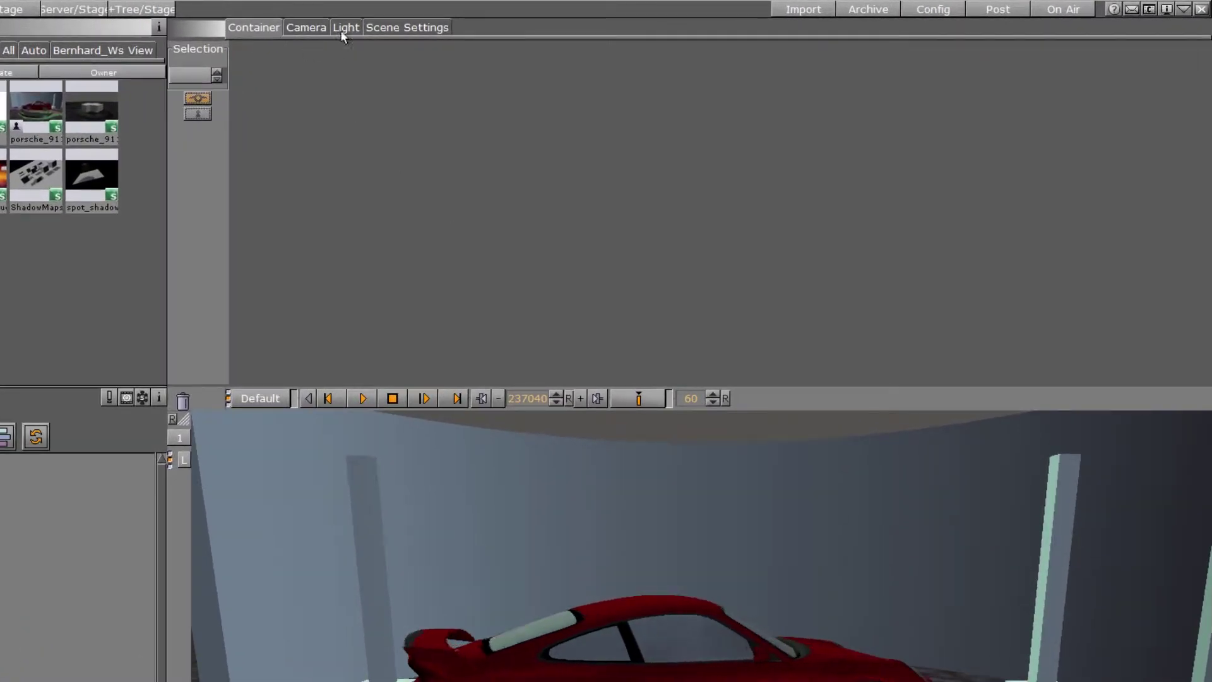
Step: Enable shadow casting on the first infinite light in the Light settings
left_click(346, 27)
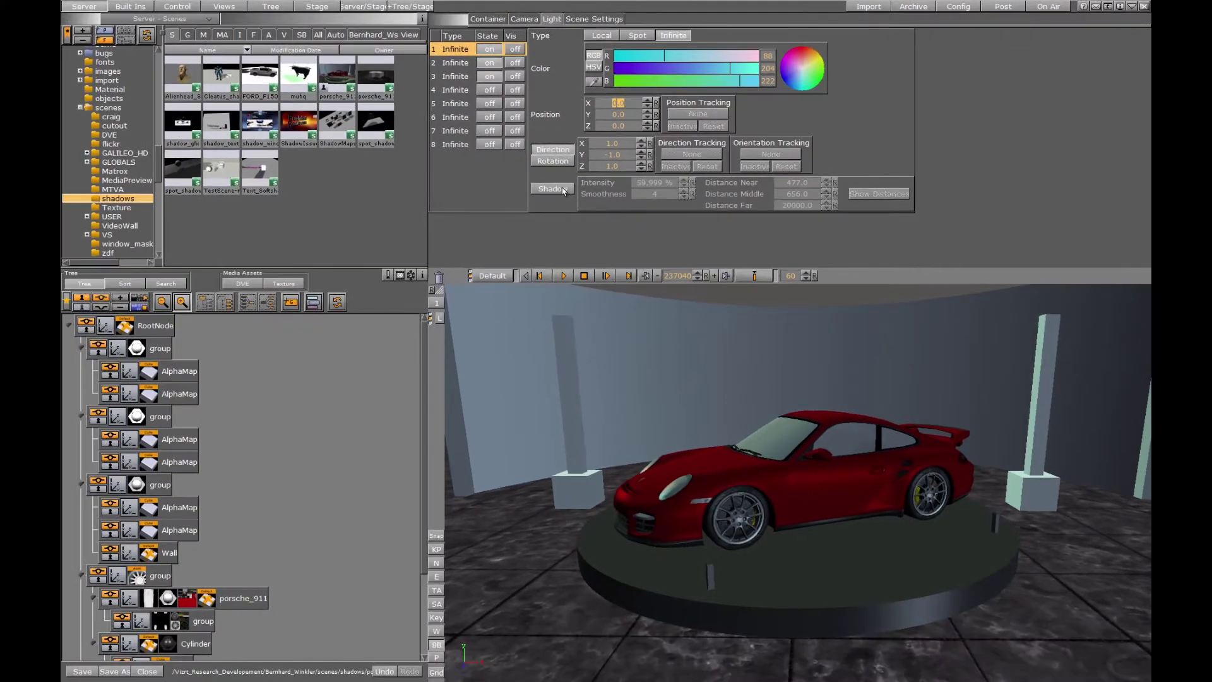
left_click(563, 191)
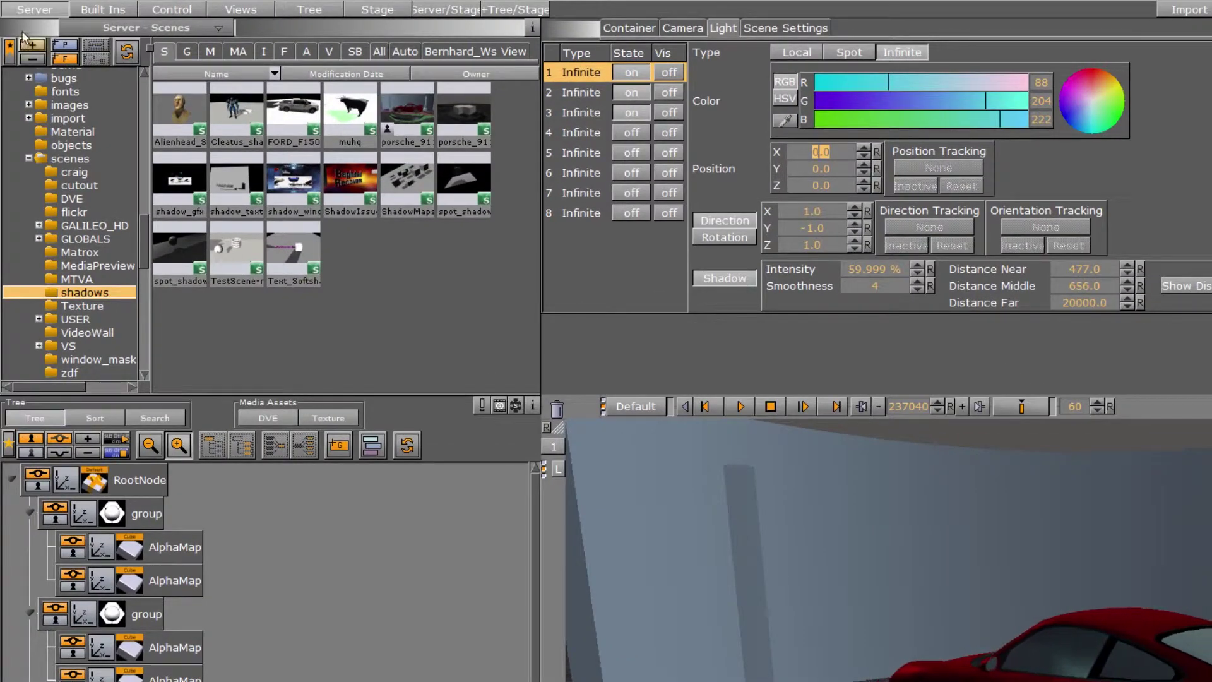
Step: Add the Global Caster and Receiver plugins to RootNode and show its Shadow Receiver settings
left_click(103, 9)
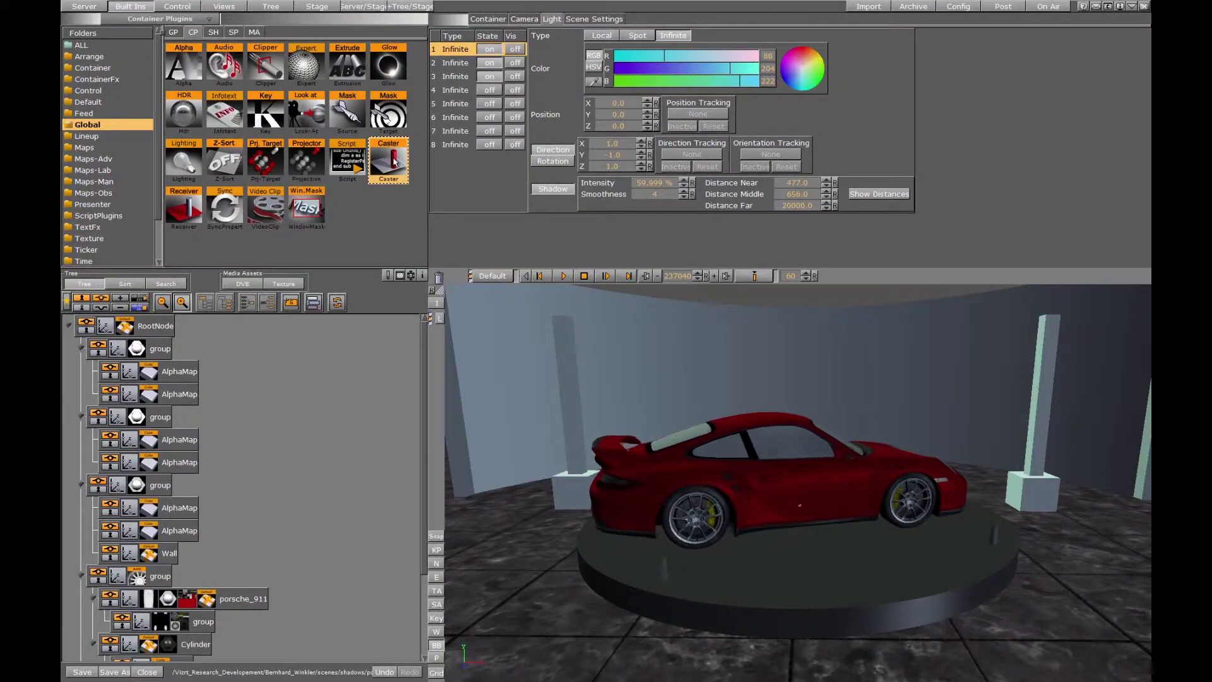
left_click_drag(388, 163, 127, 326)
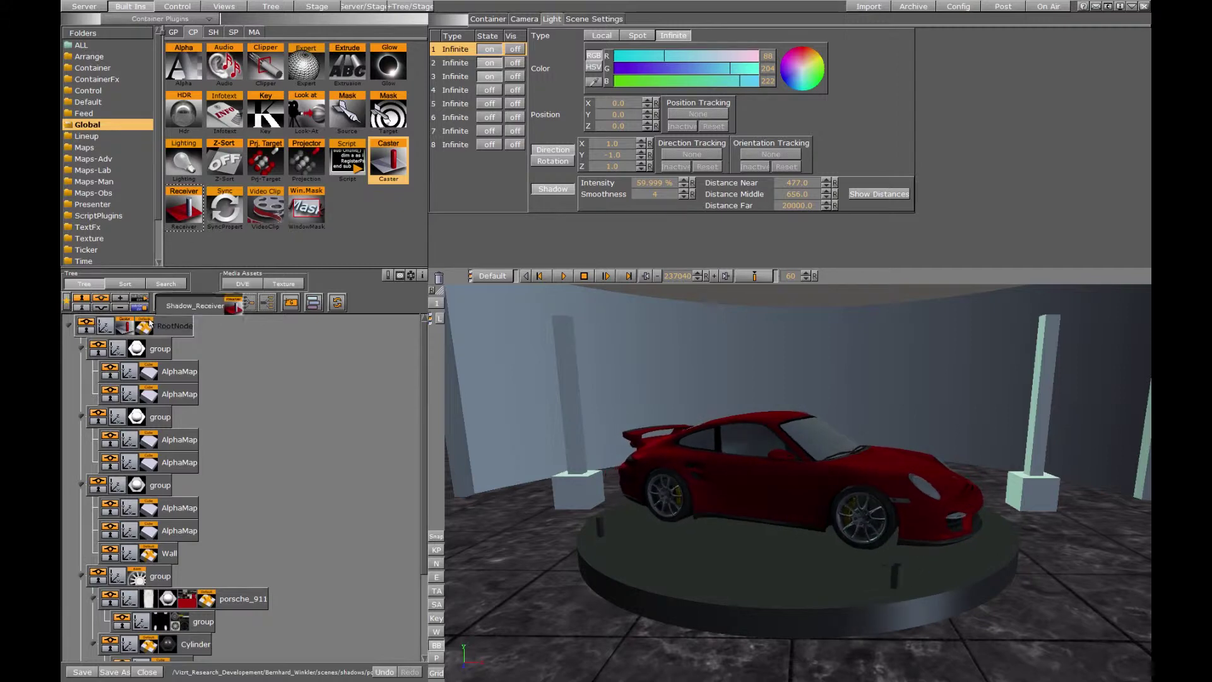
left_click_drag(184, 209, 145, 326)
left_click(153, 327)
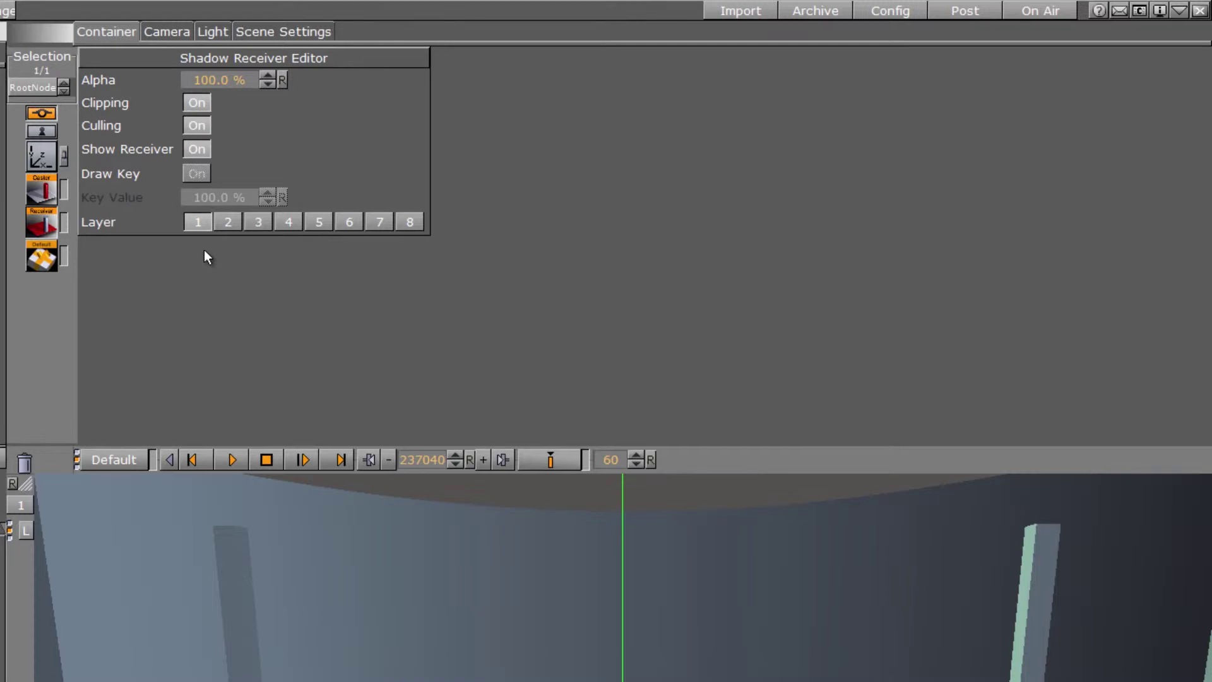
Step: Confirm Scene Settings shadows use shadow maps, then return to the first light's shadow parameters
left_click(285, 32)
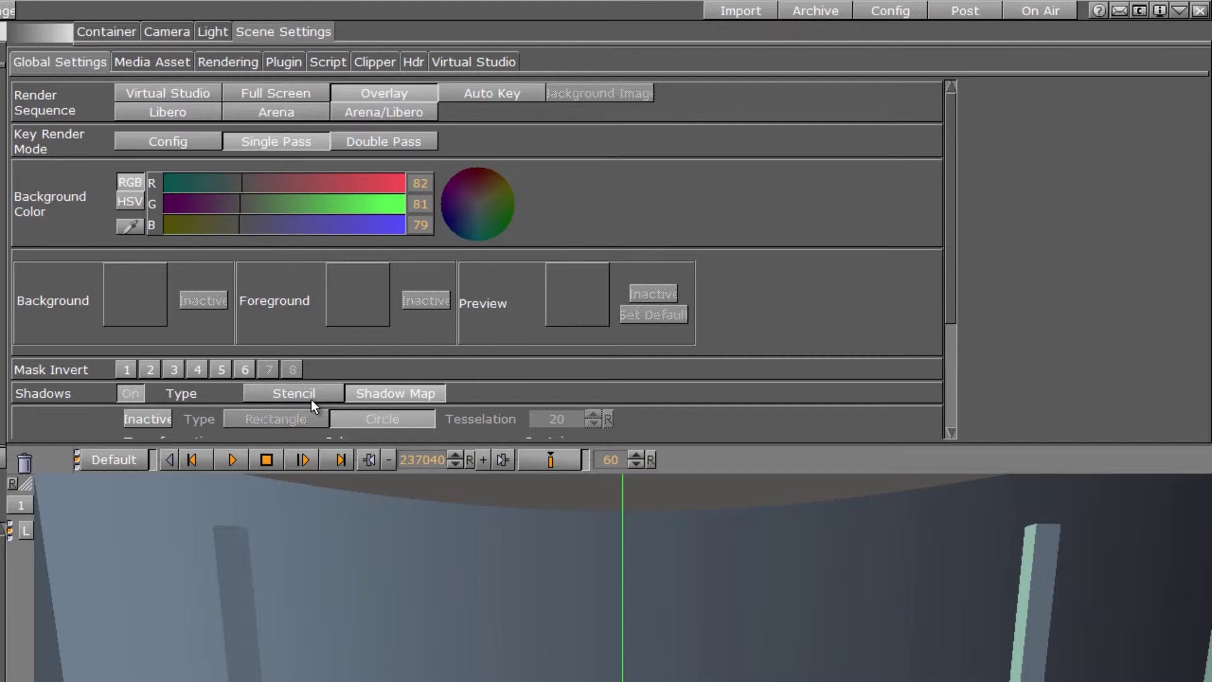
left_click(214, 32)
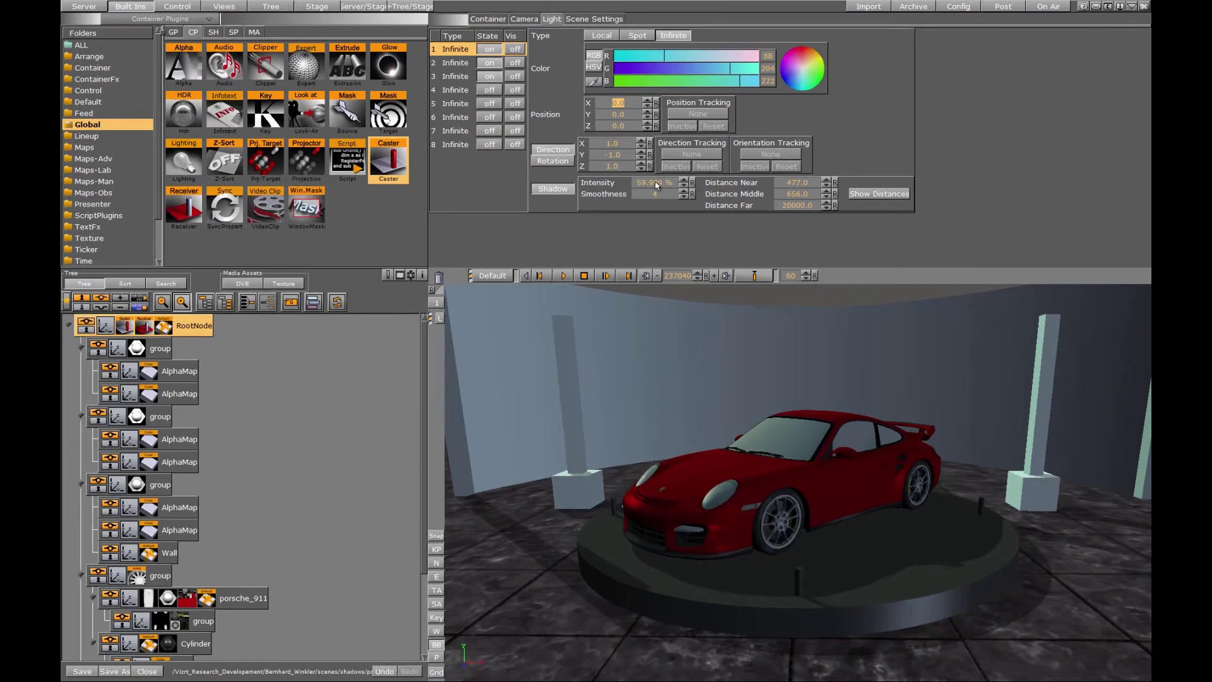
Step: Set the first light's shadow intensity to about 92.9% and smoothness to 6
left_click_drag(656, 184, 662, 182)
left_click_drag(818, 171, 759, 172)
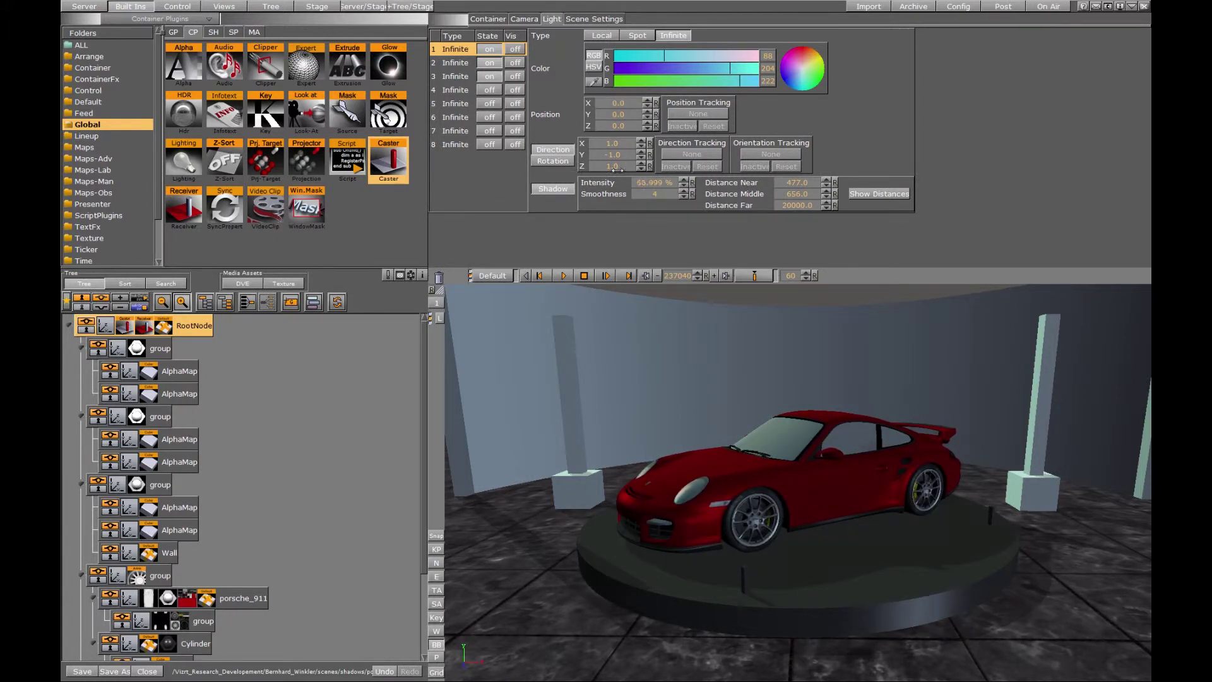
left_click_drag(617, 170, 820, 144)
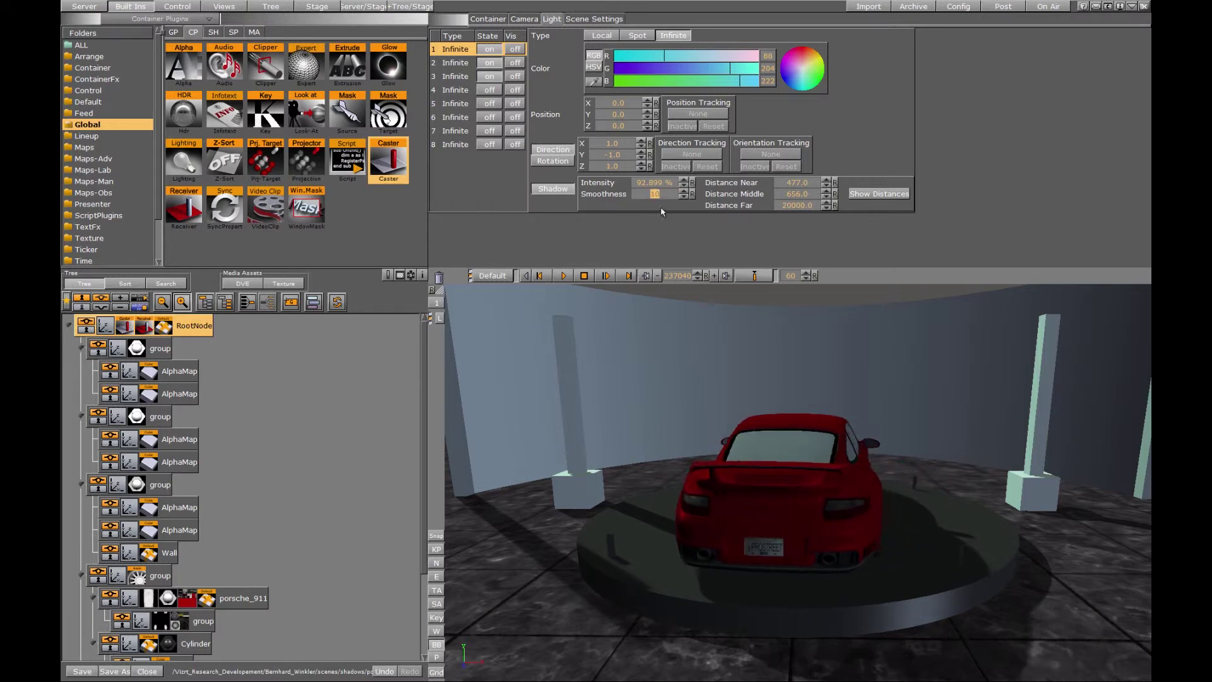
left_click(683, 196)
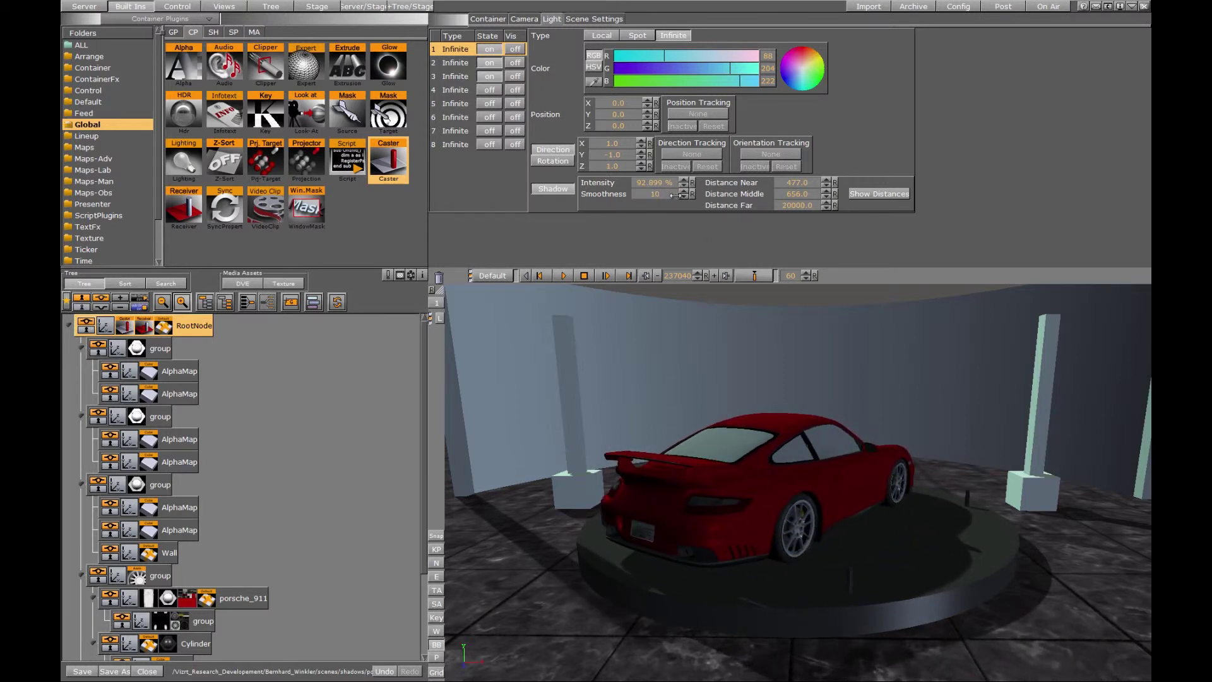
left_click_drag(683, 196, 663, 207)
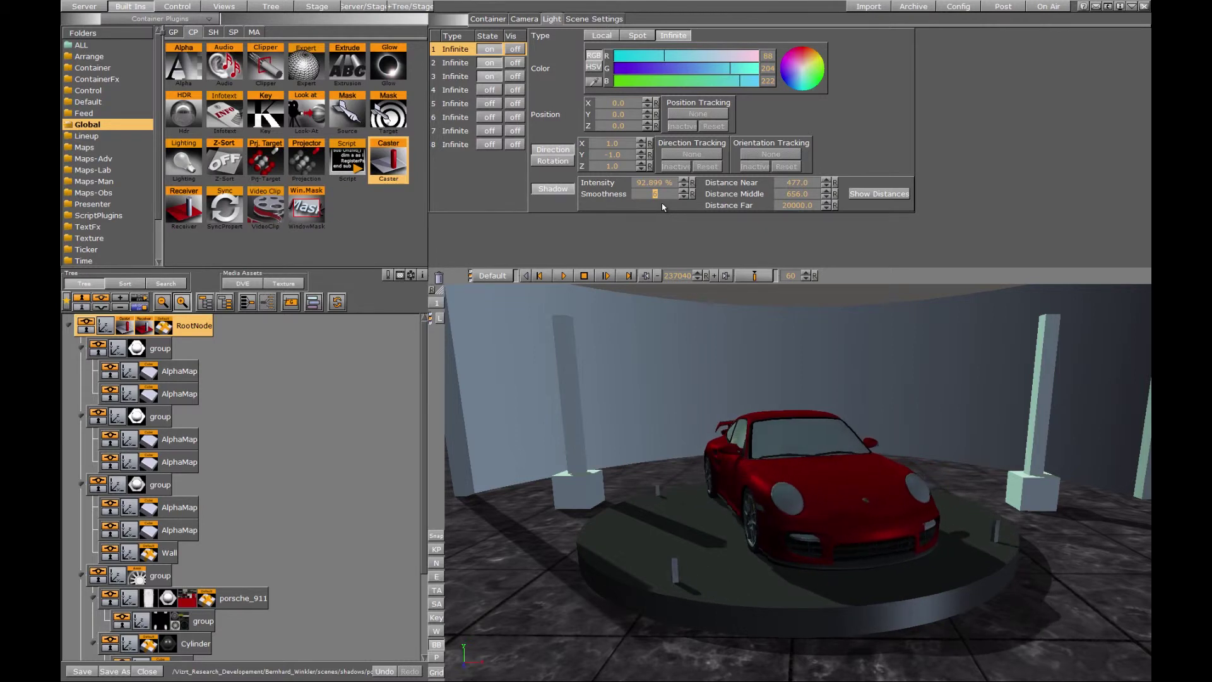
Step: Show the color-coded shadow distance zones and raise the near distance to 700
left_click(882, 196)
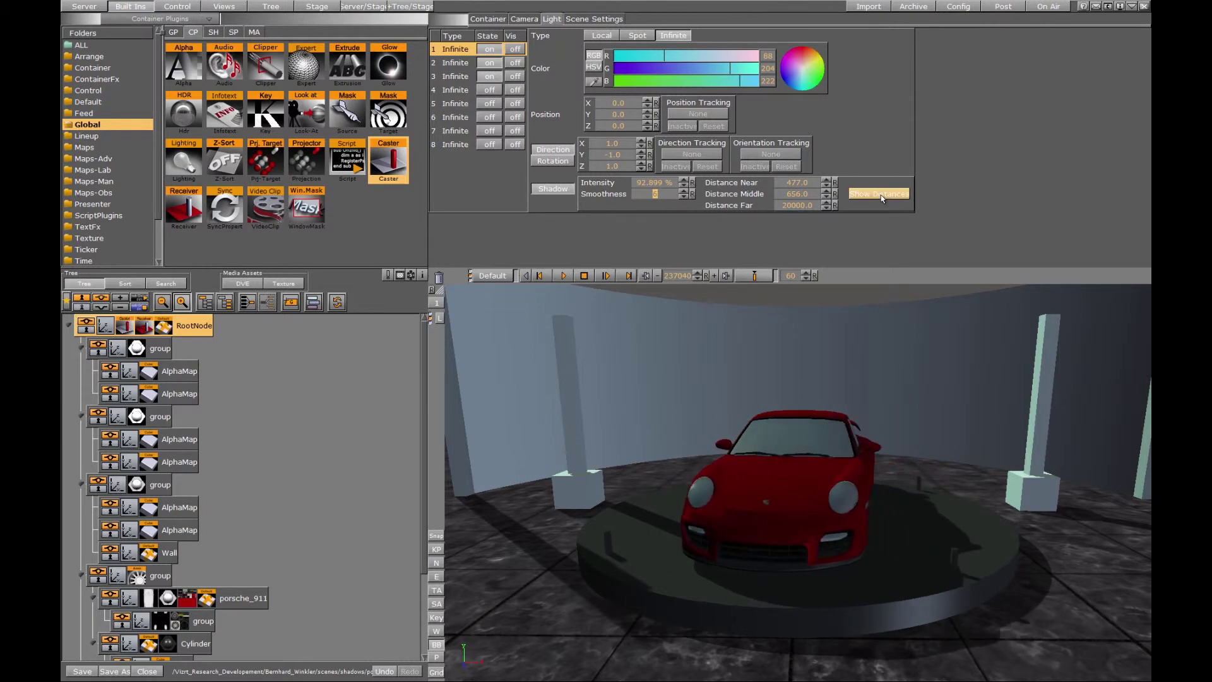
left_click(882, 196)
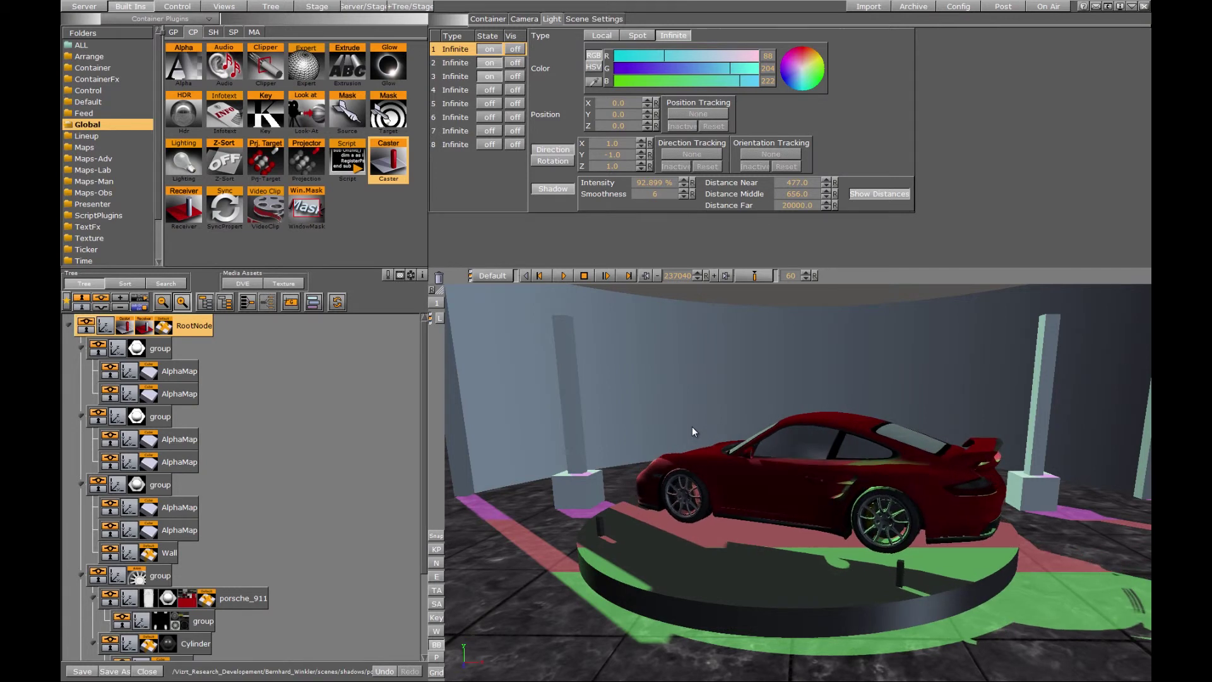
left_click(836, 183)
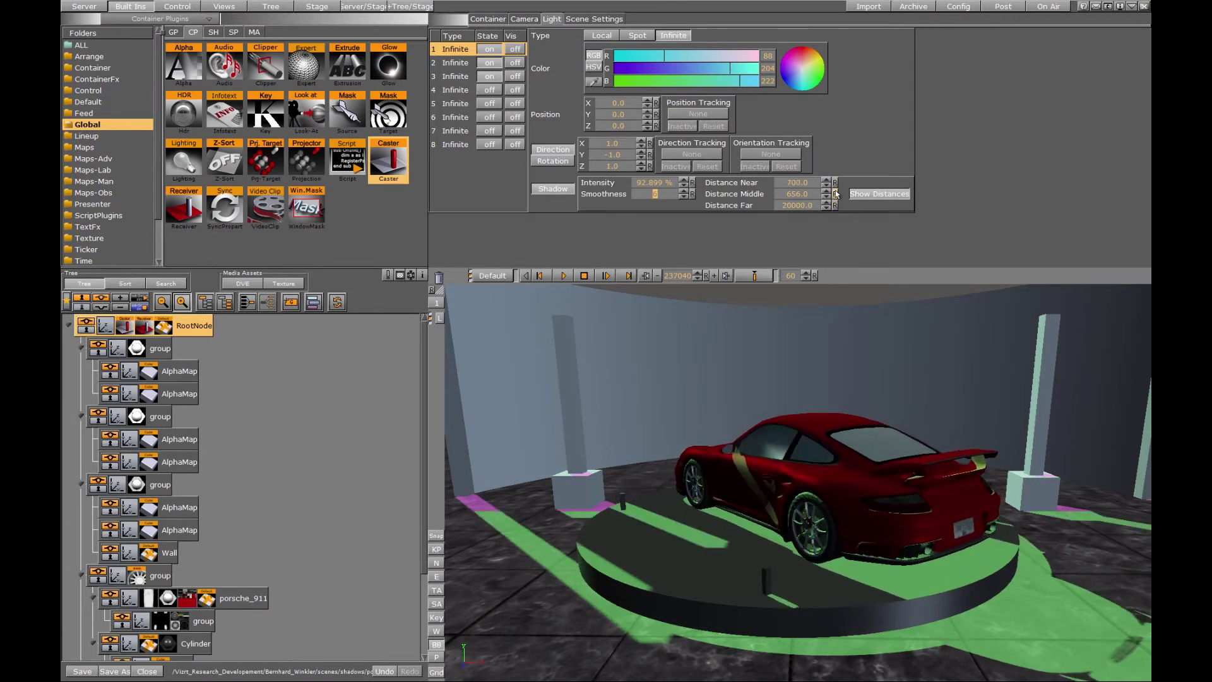